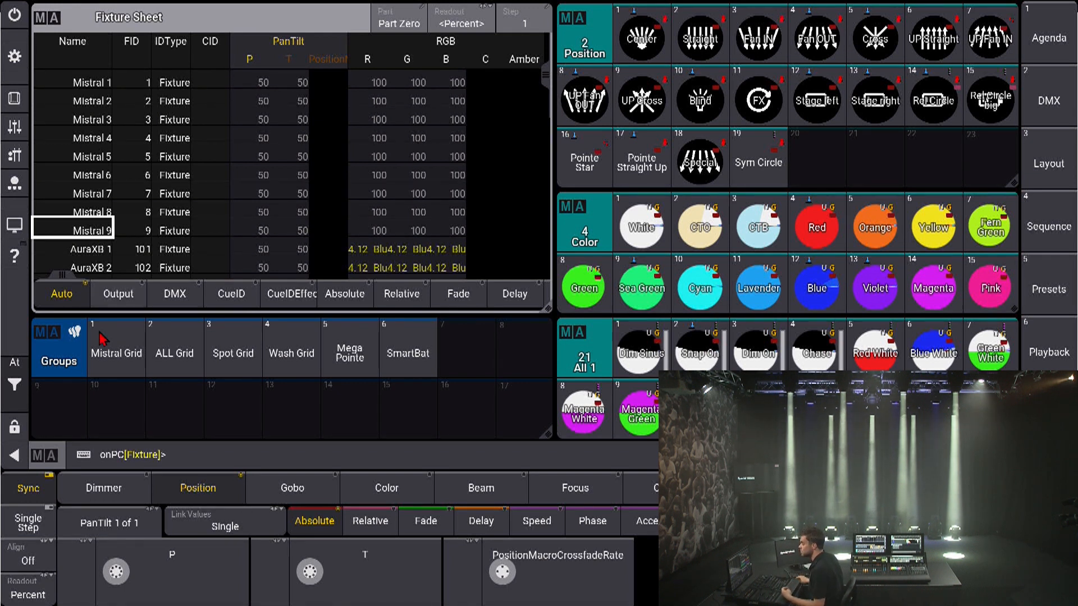
- Apply position preset Special to the Mistral Grid group, store it as the fixtures' default values with Merge, and clear the programmer
click(117, 348)
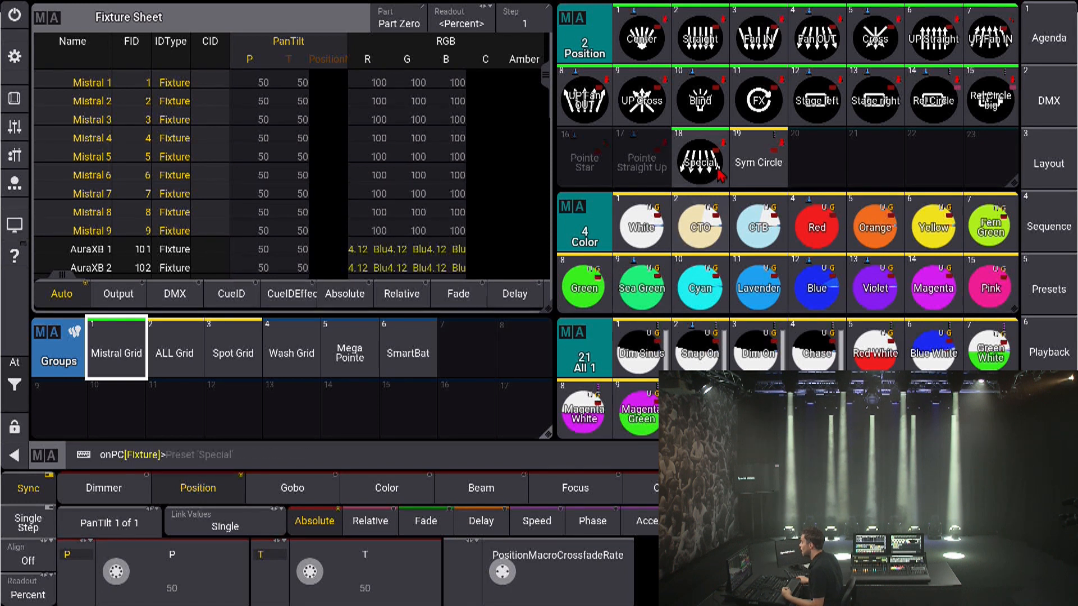
click(704, 160)
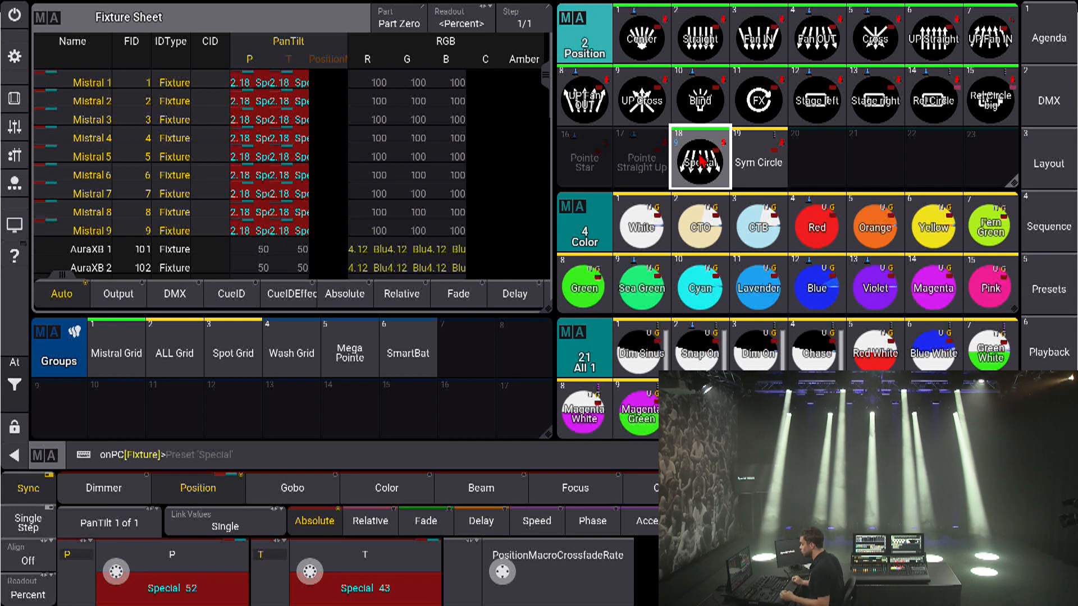
key(s)
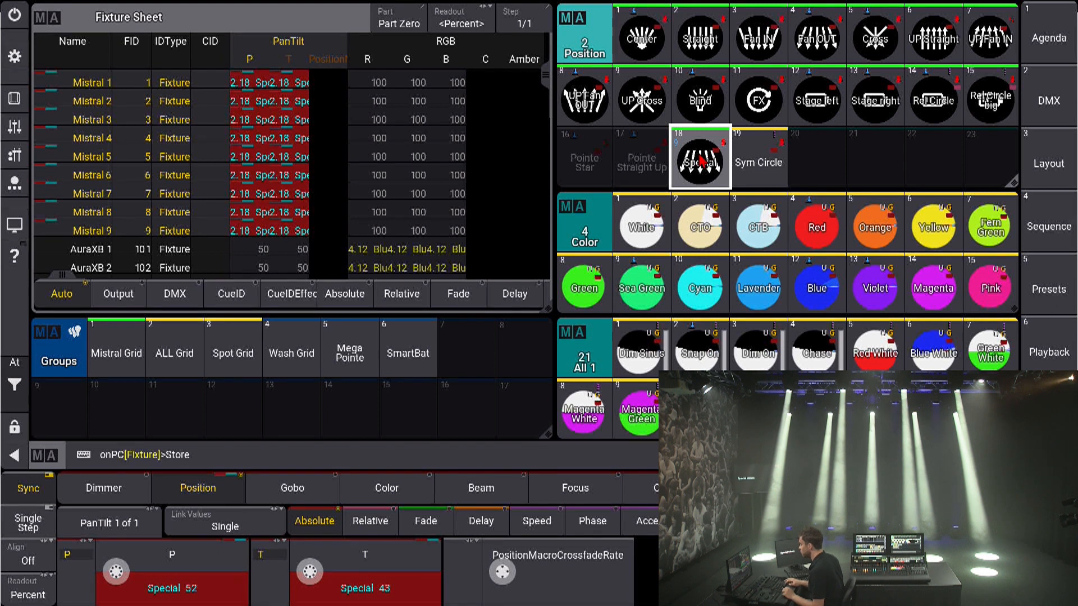
key(ctrl+period)
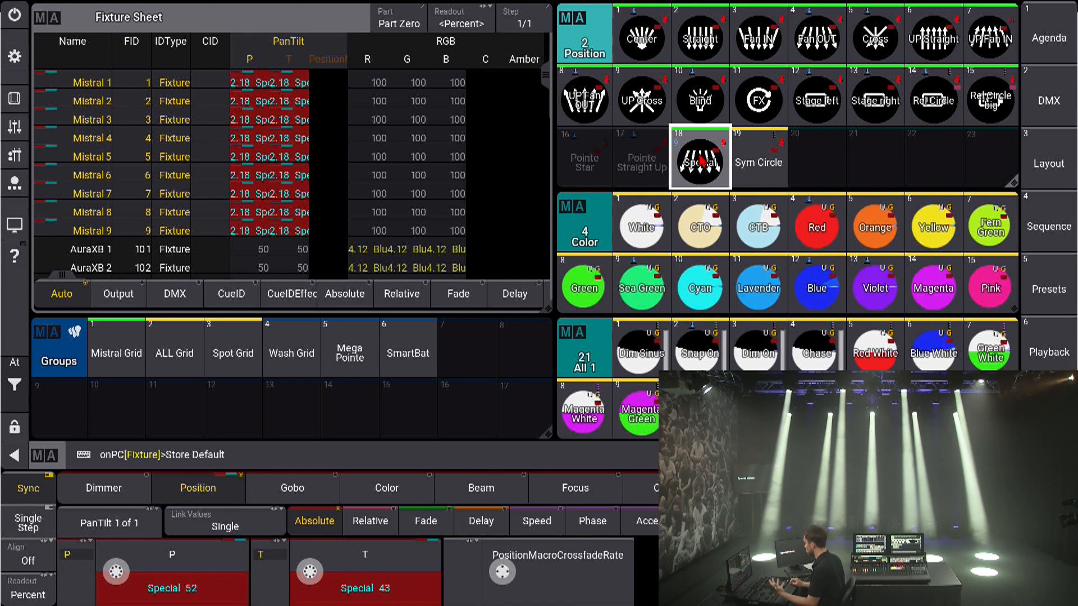
click(700, 161)
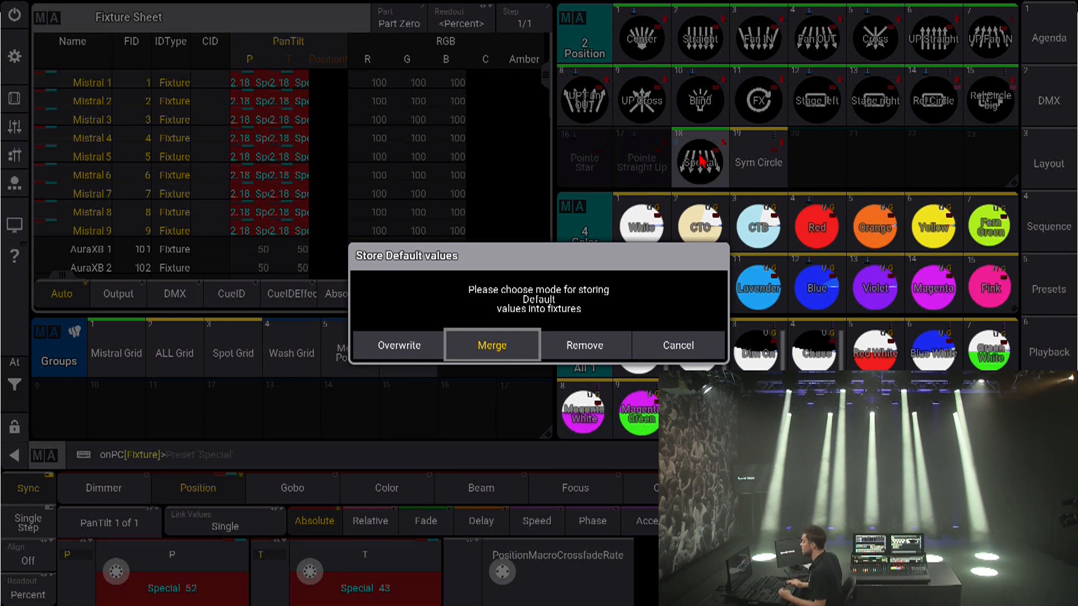
key(Return)
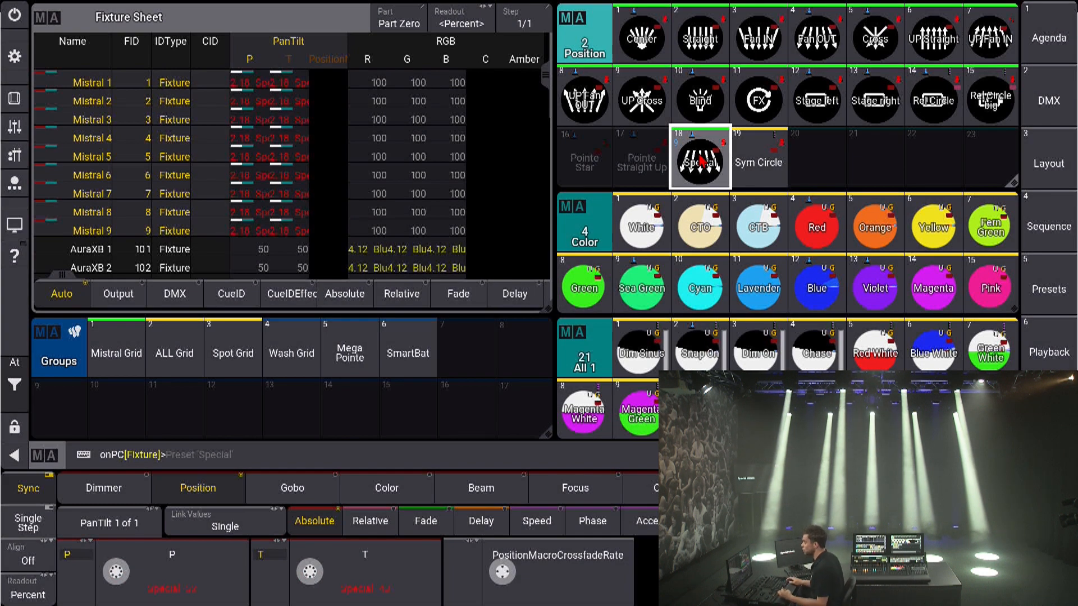
key(Escape)
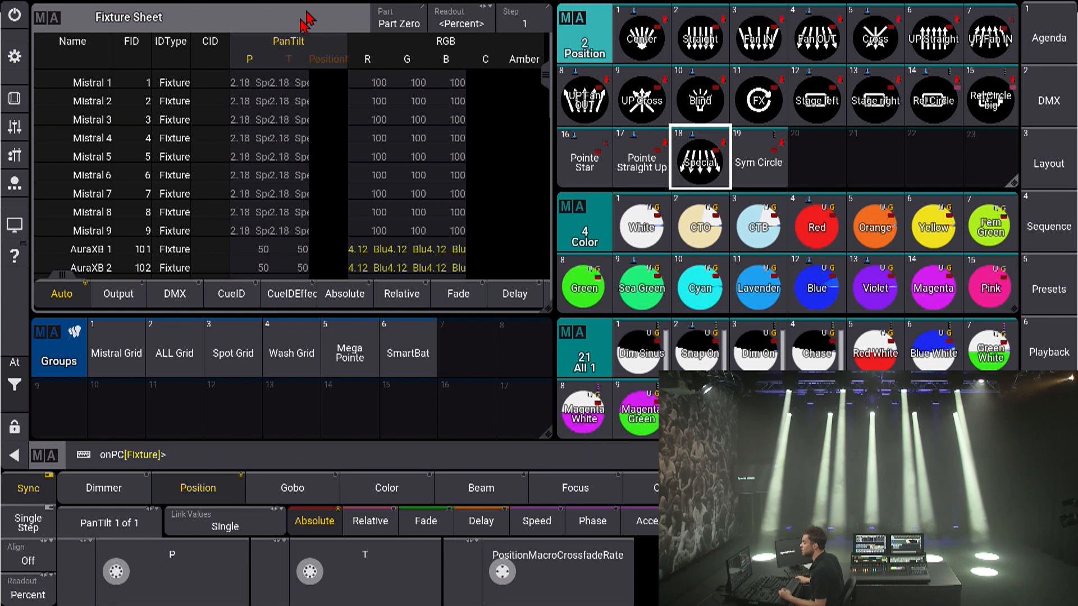
- Examine the stored PanTilt defaults and Mistral 1's Default, Highlight and Lowlight Preset columns in the fixture editor
drag(348, 53, 432, 56)
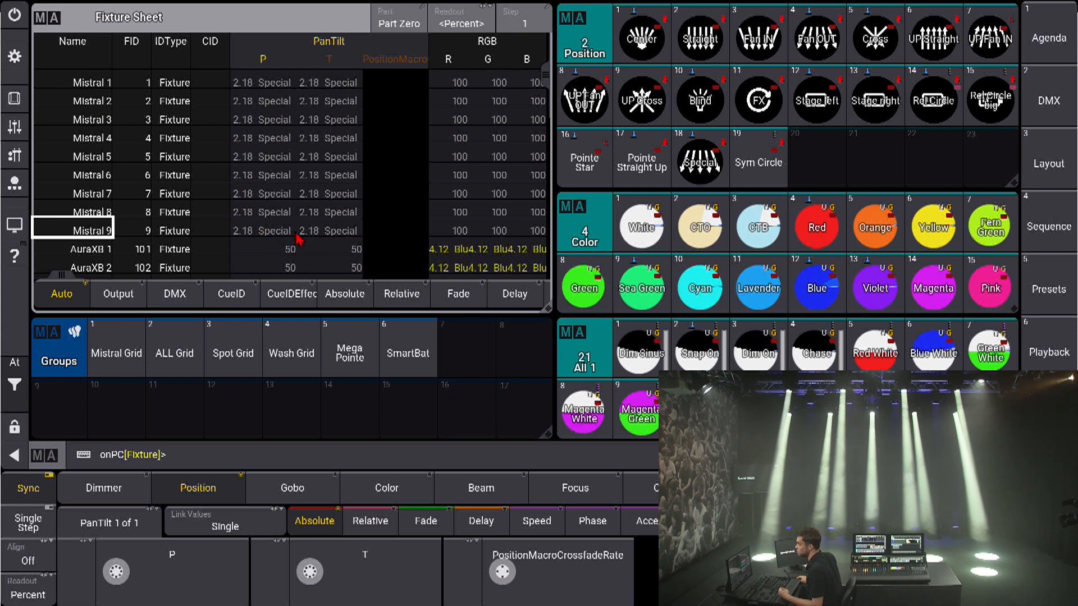
click(98, 88)
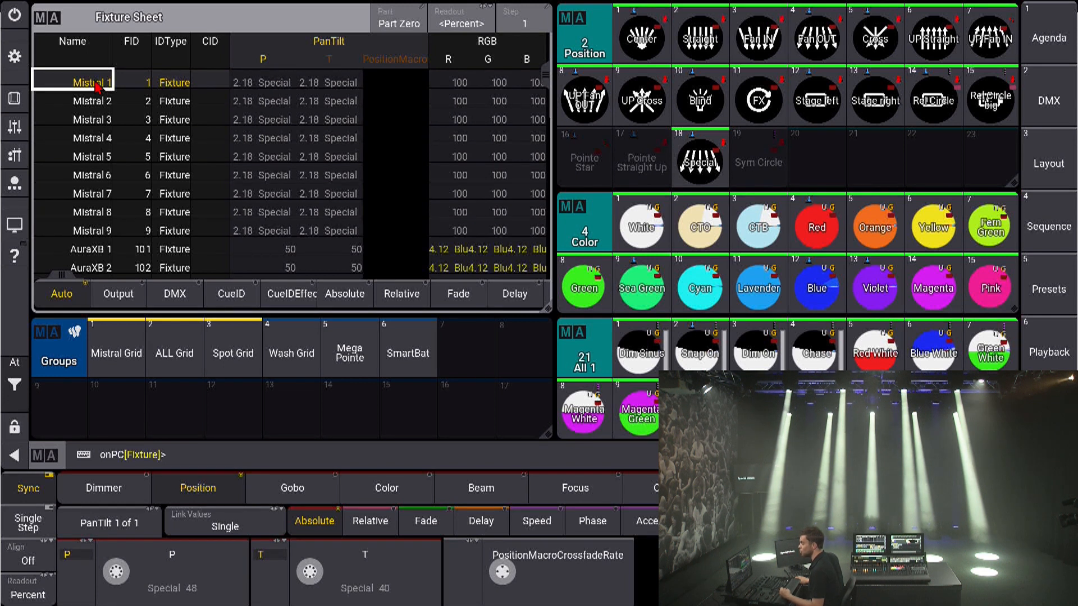
right_click(95, 83)
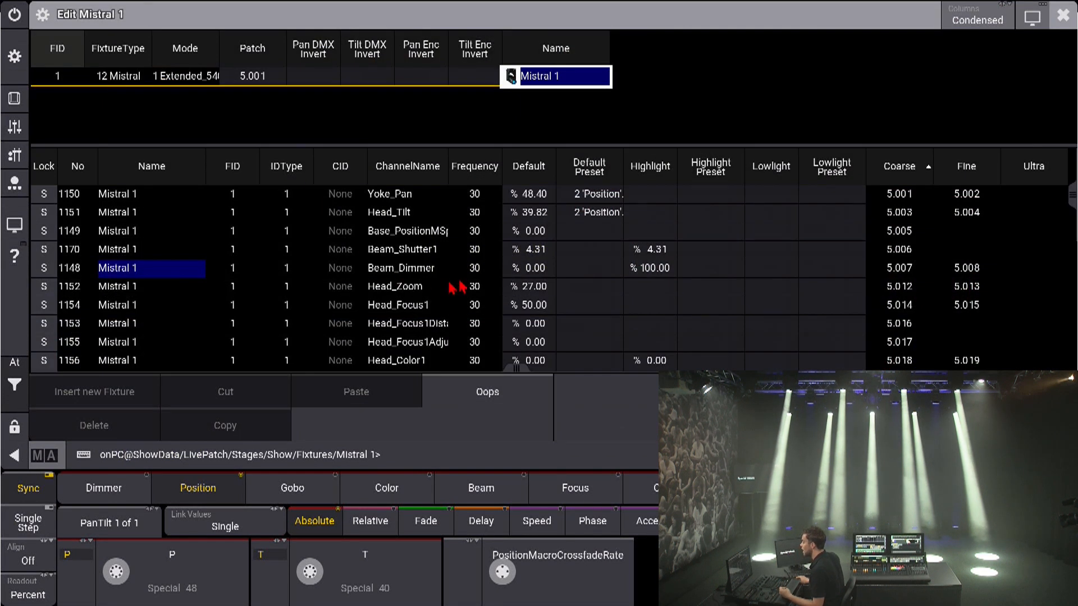
click(575, 181)
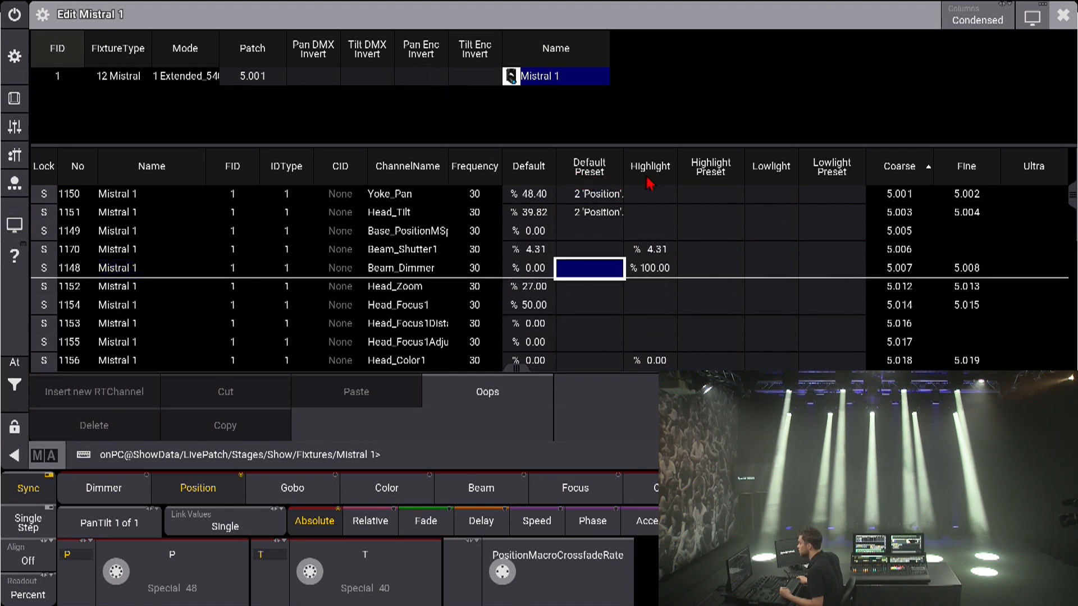
click(711, 183)
click(842, 181)
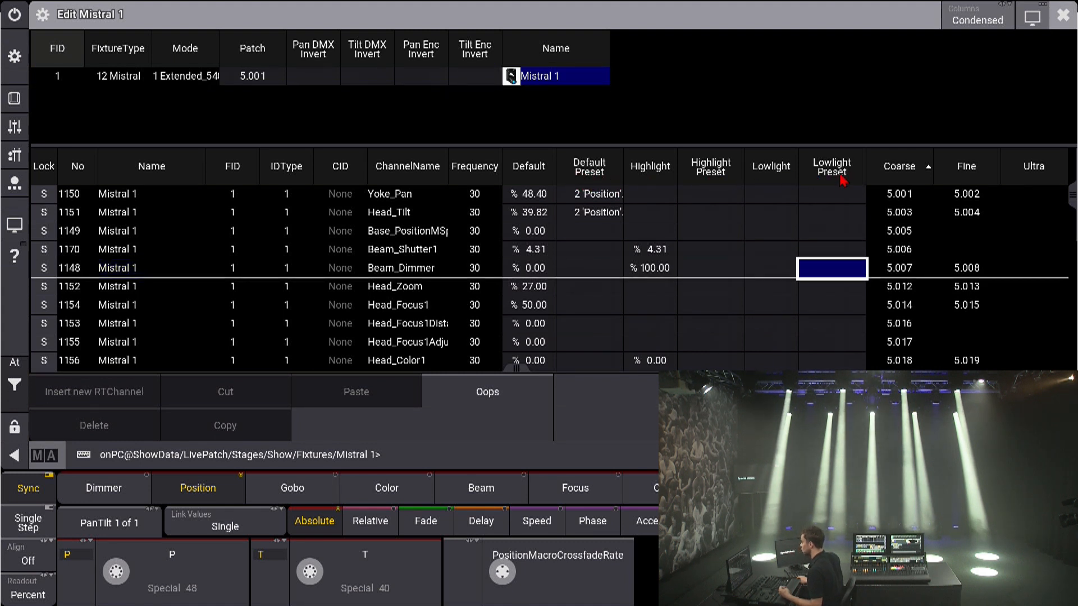
drag(631, 167, 717, 177)
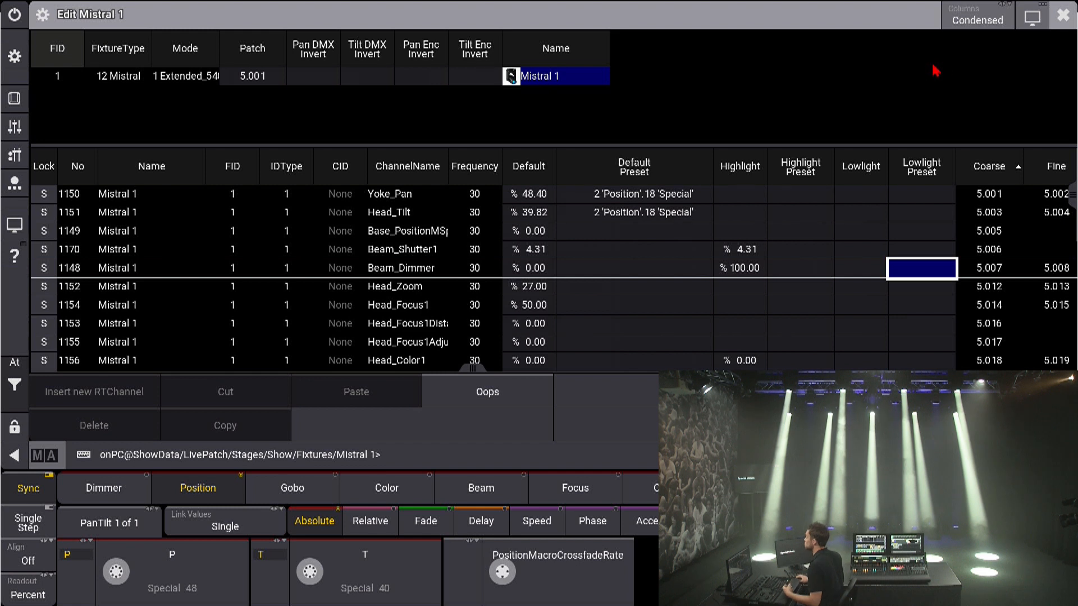
click(1063, 25)
click(13, 384)
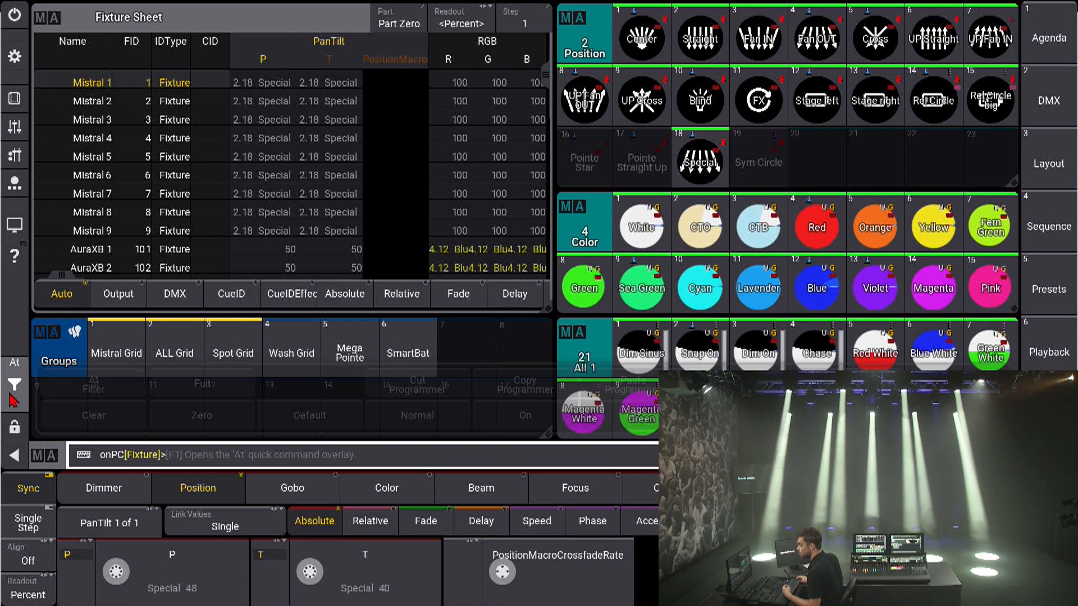
click(62, 414)
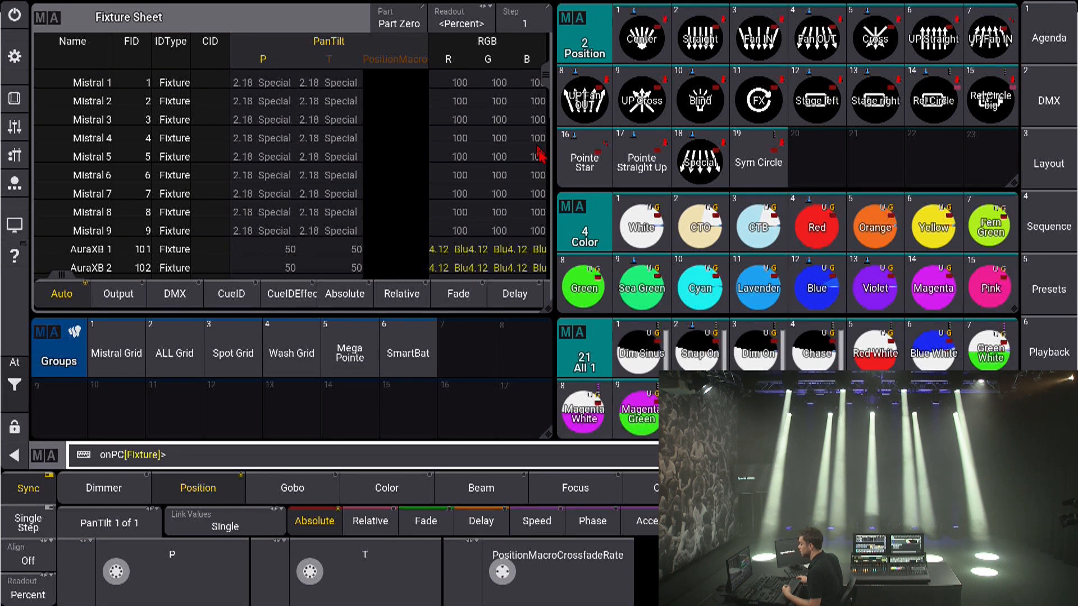
- Set the Mistral Grid tilt to 35 for fixtures 1–5 and 38 for 6–9, update position preset 18 'Special', and clear the programmer
click(125, 357)
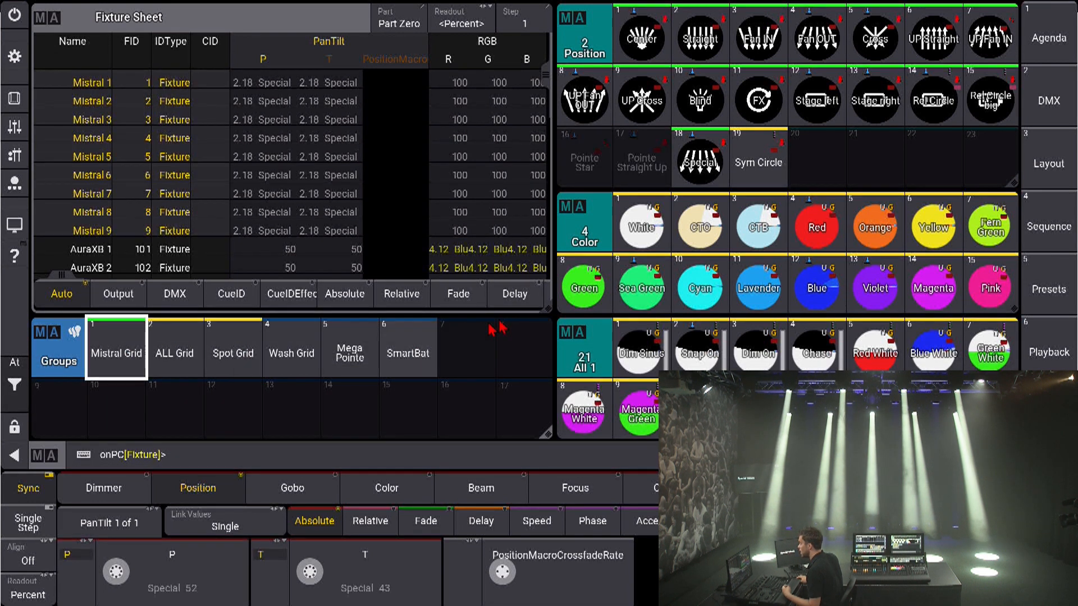
click(712, 172)
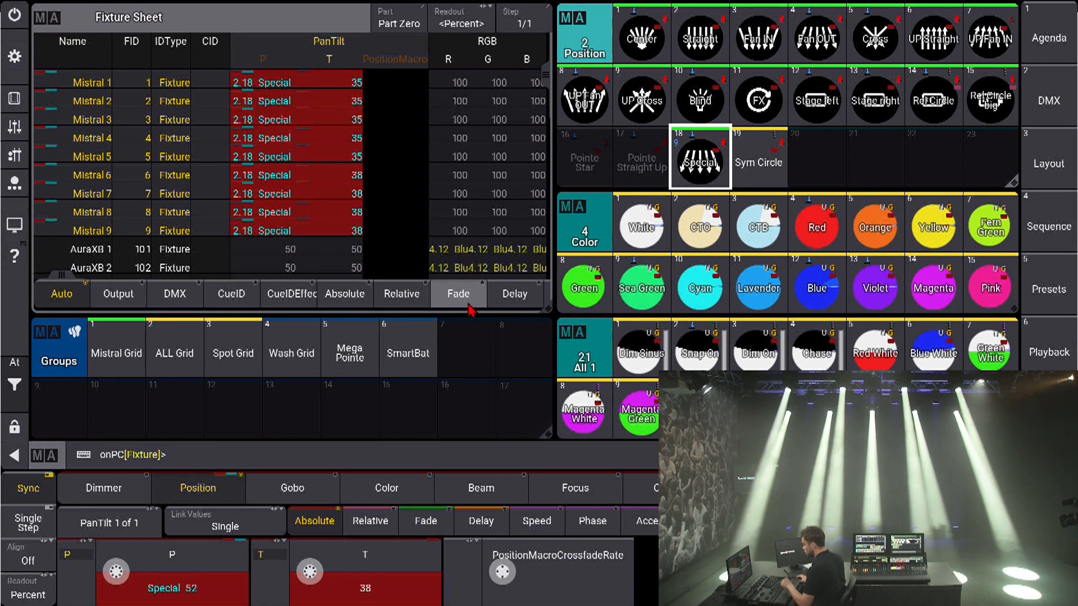
key(u)
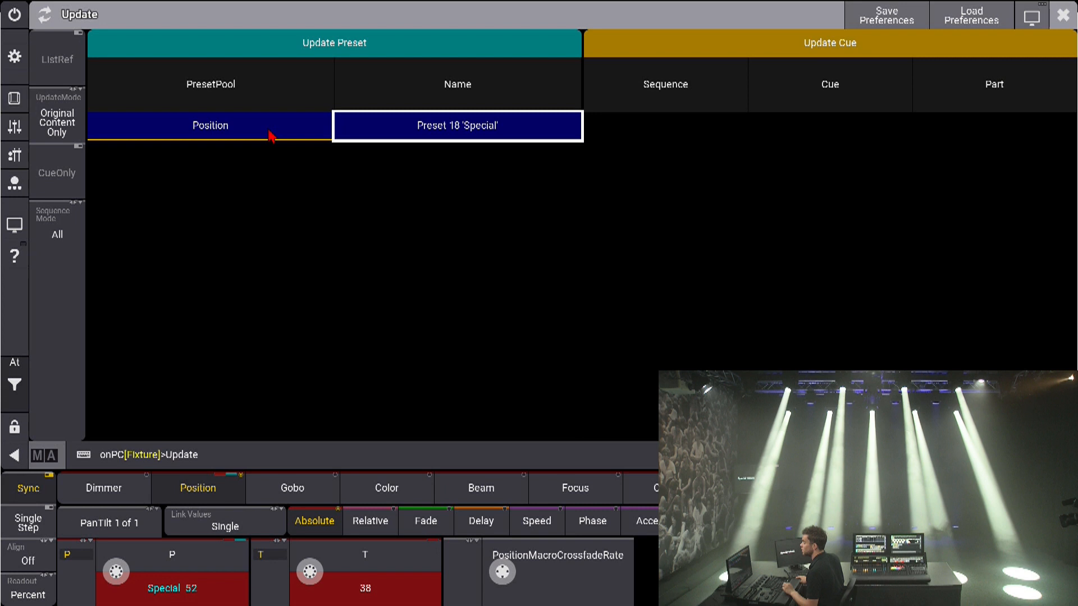
click(269, 133)
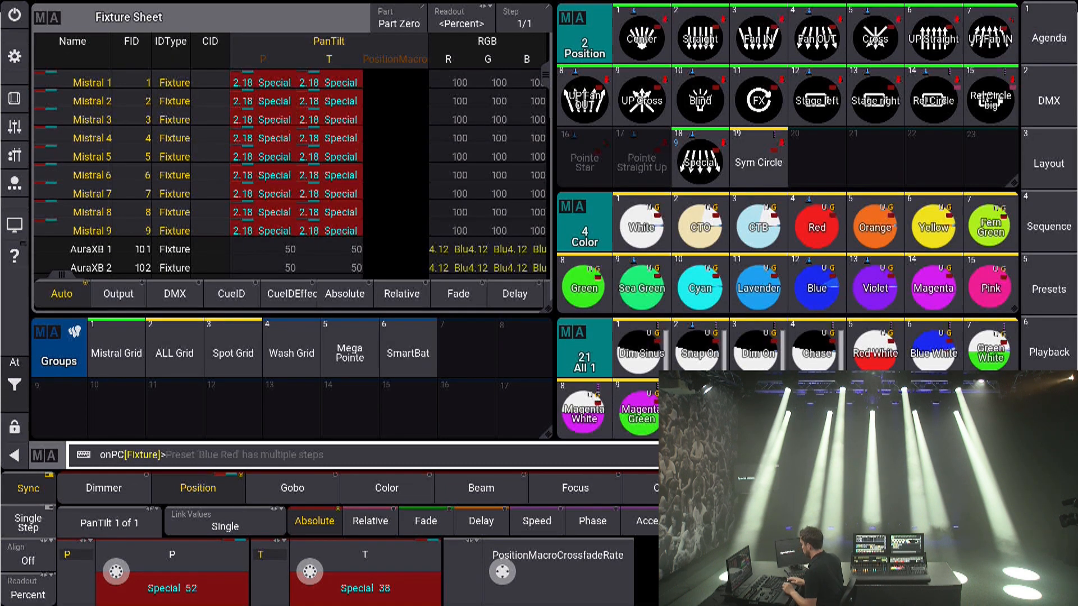
key(Escape)
key(Escape)
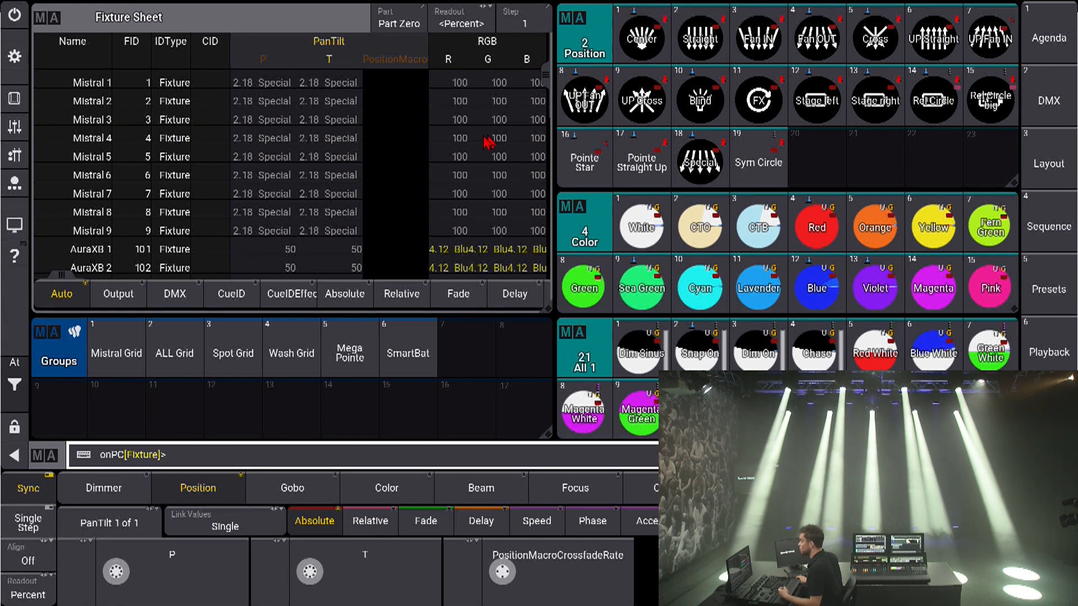
- Activate the Mistral Grid group's position values, remove their stored default values with the Remove mode, and clear the programmer
click(115, 355)
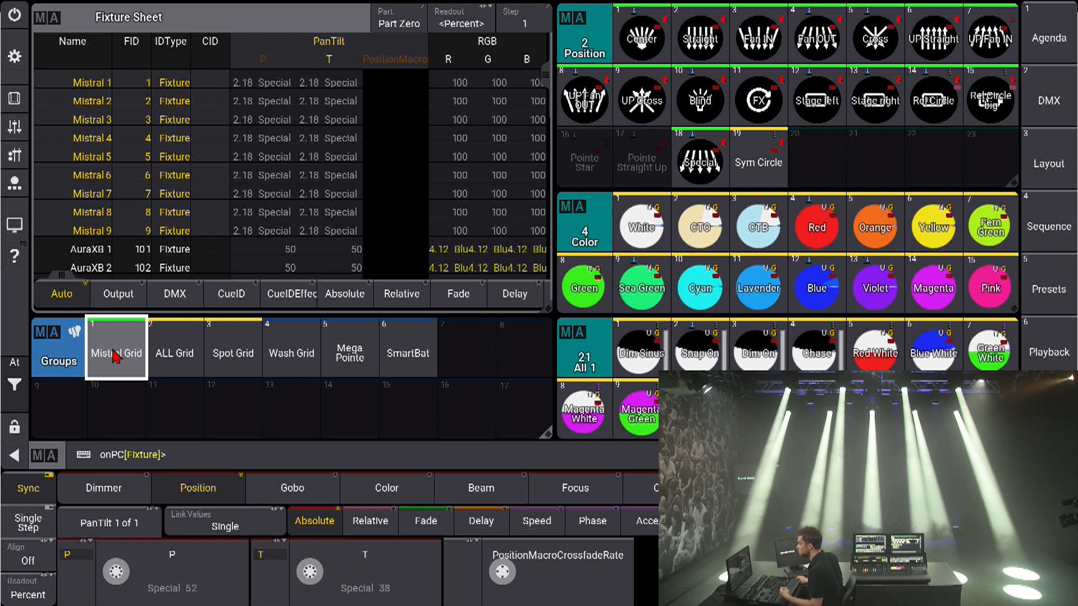
click(203, 490)
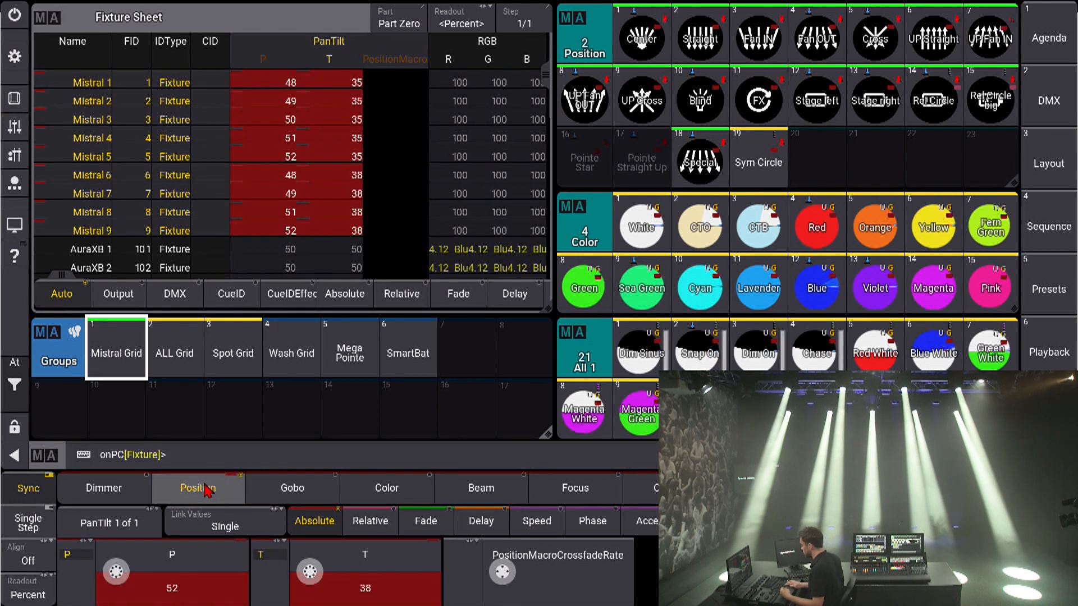
key(s)
key(ctrl+o)
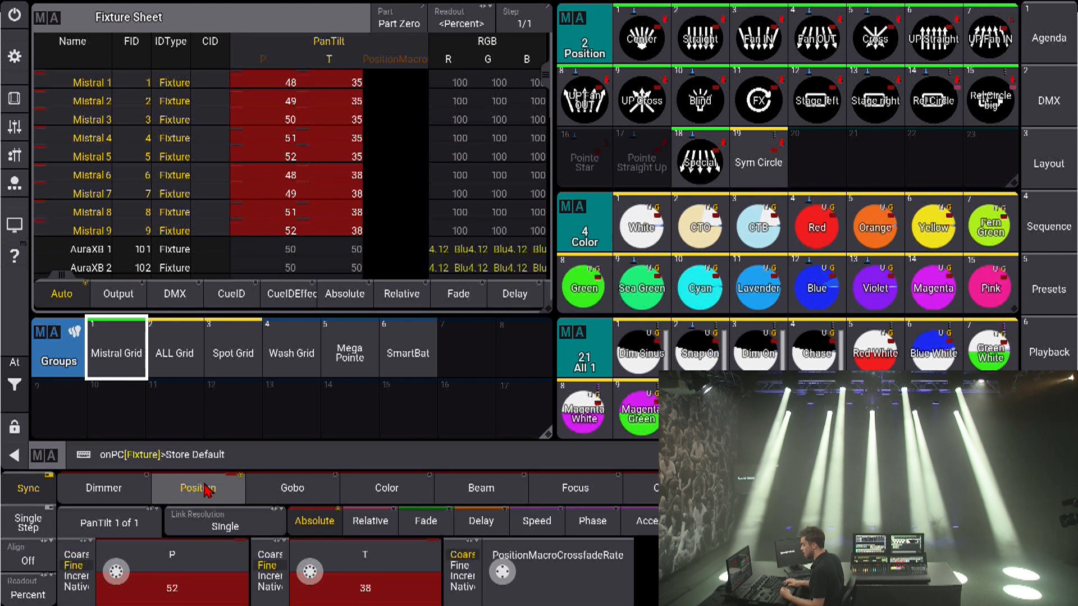
key(Return)
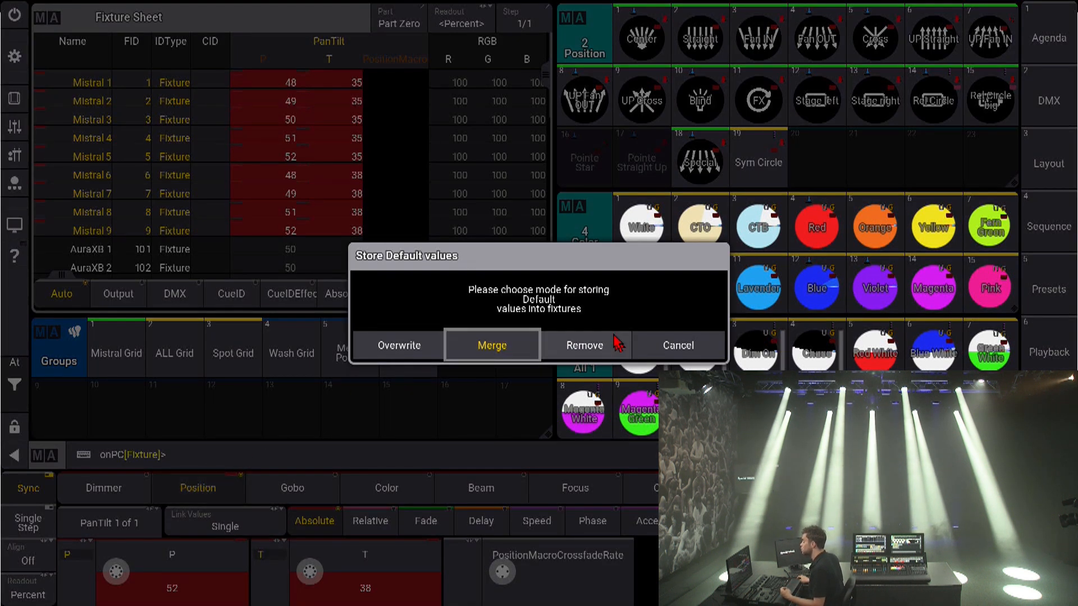
click(586, 345)
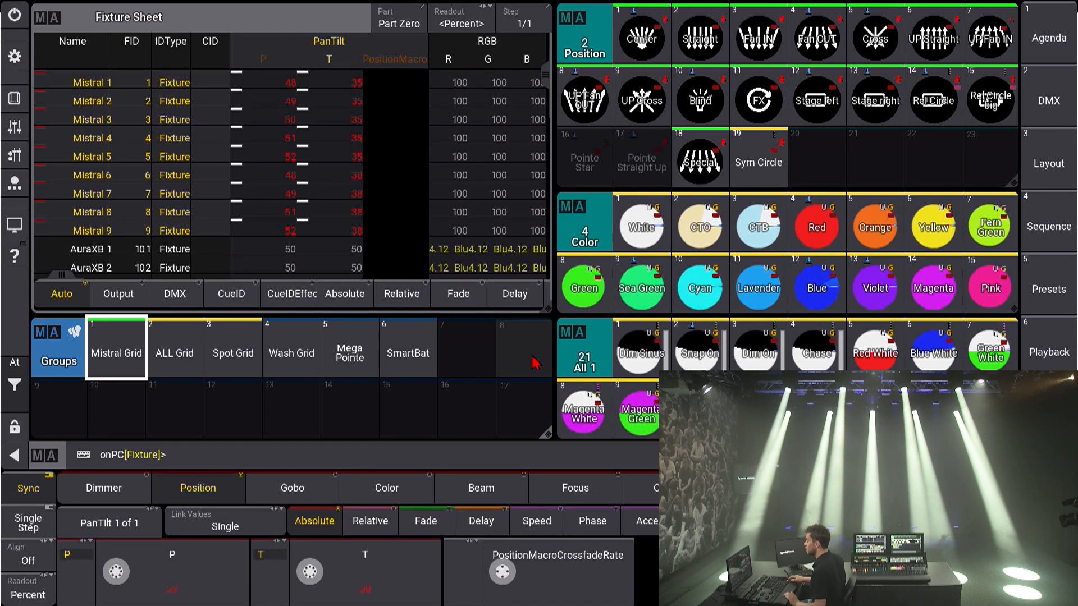
key(Escape)
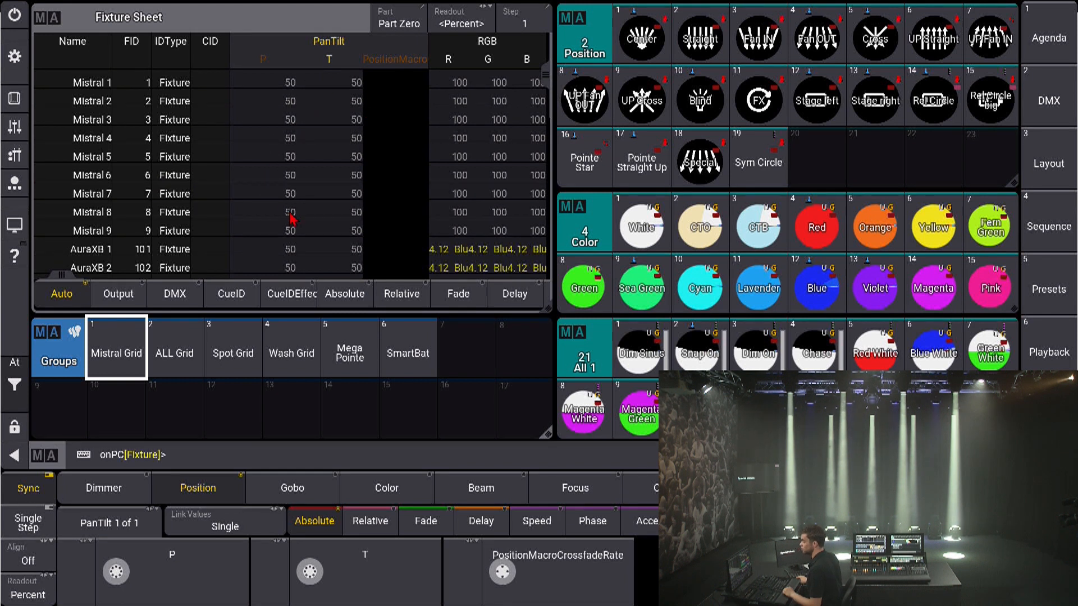
- Assign position preset 18 'Special' as the default preset for Mistral 1's Yoke_Pan and Head_Tilt channels in the fixture editor
right_click(85, 84)
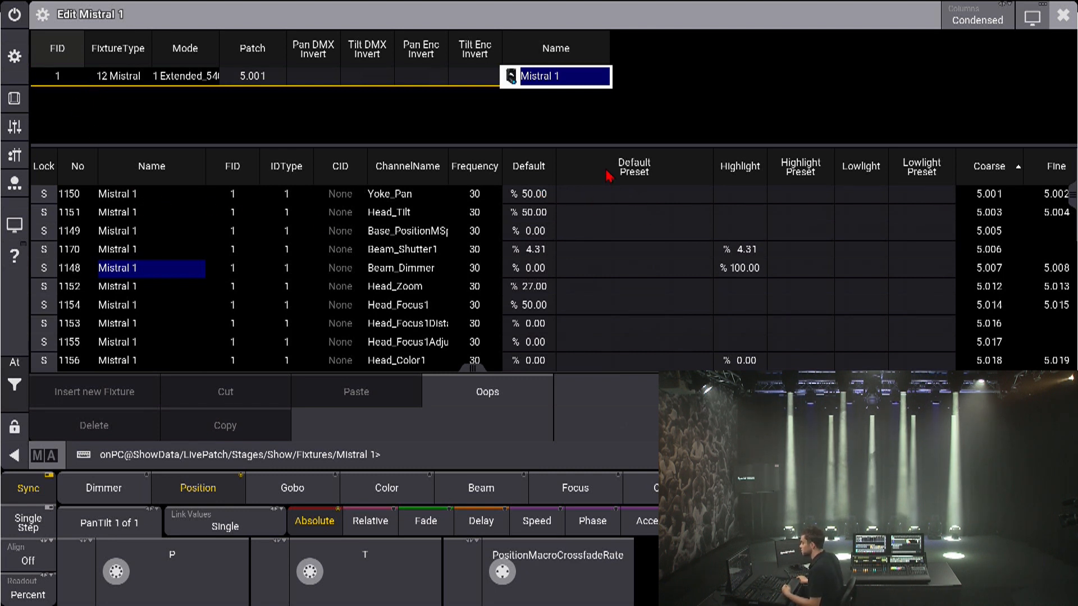
click(602, 199)
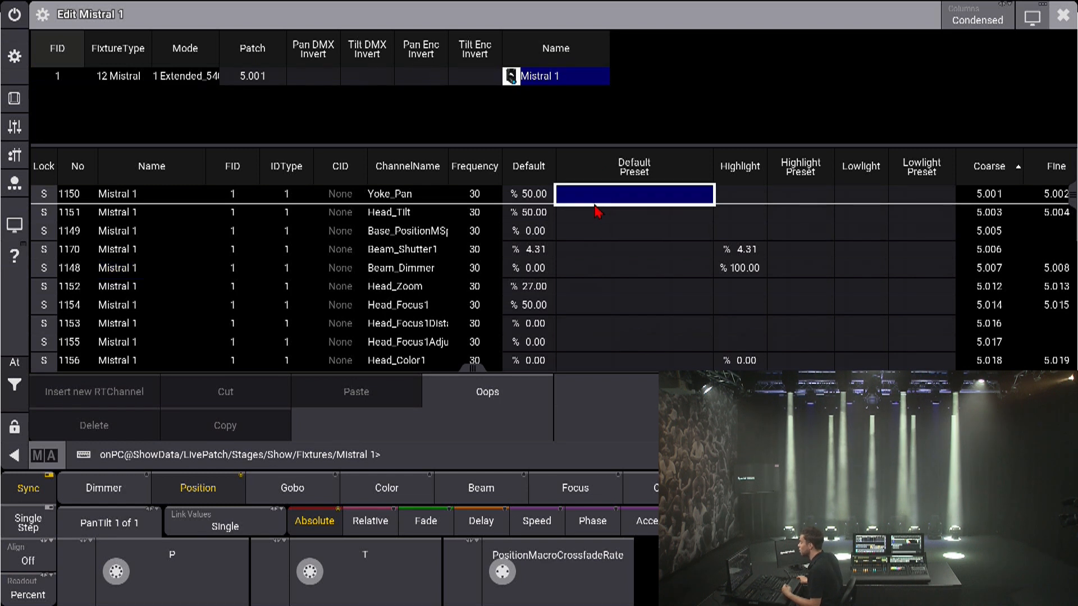
click(601, 199)
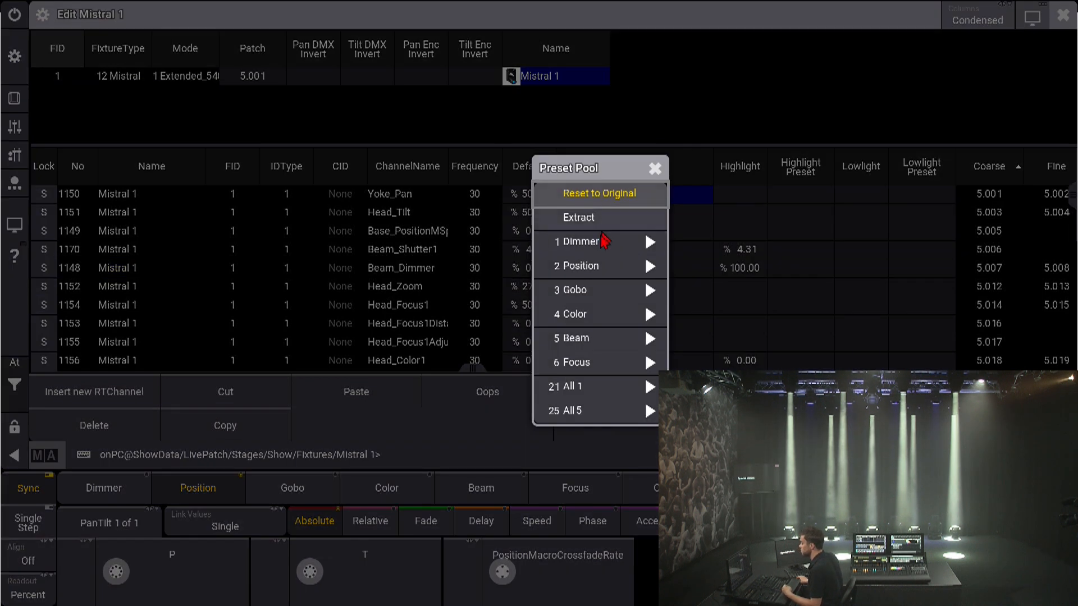
click(592, 274)
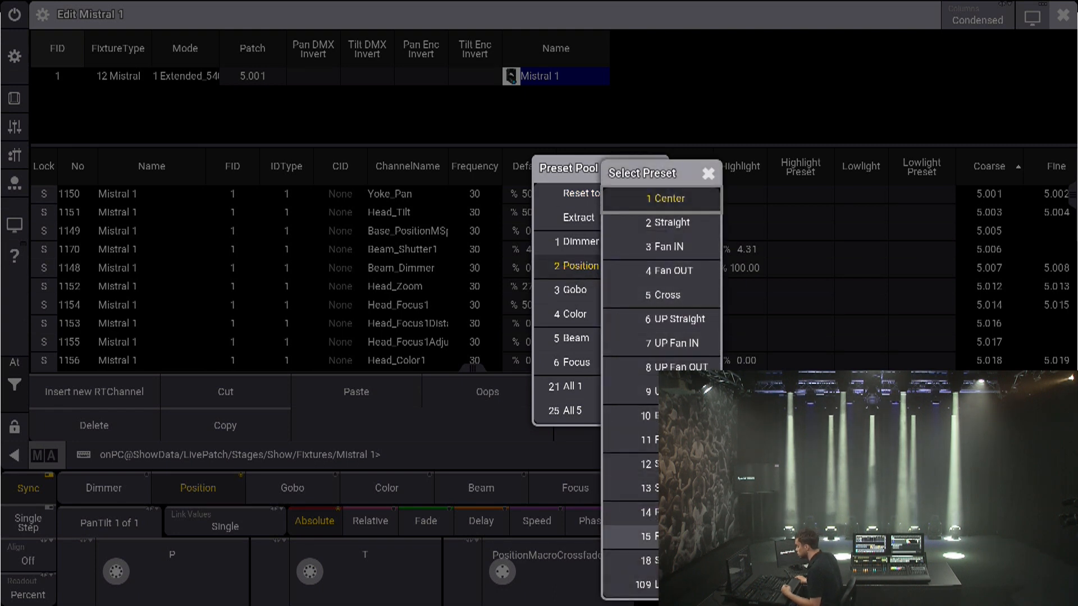
click(645, 560)
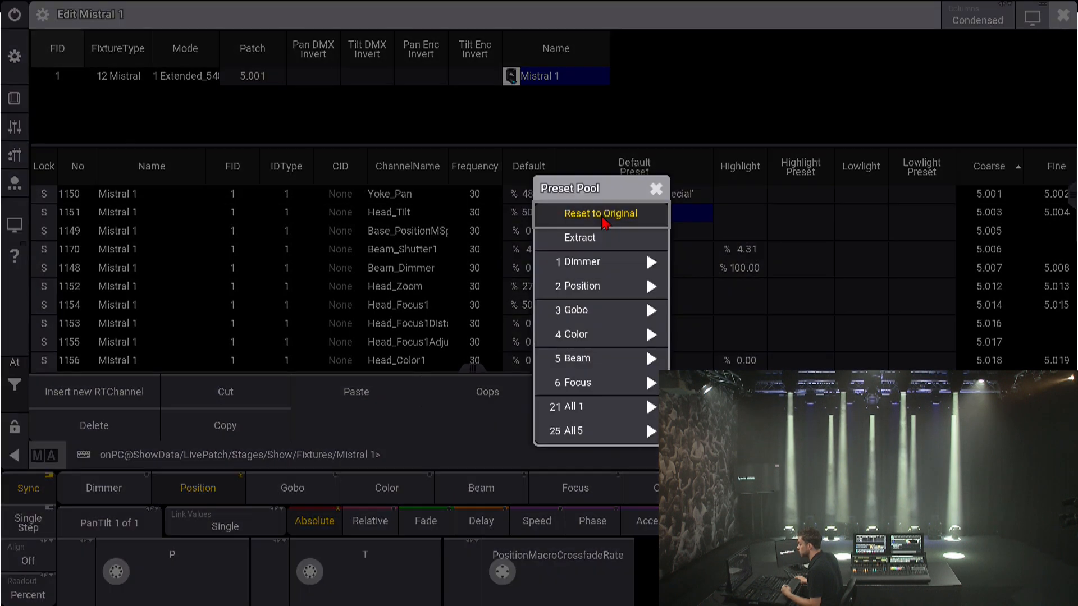
click(603, 219)
click(589, 286)
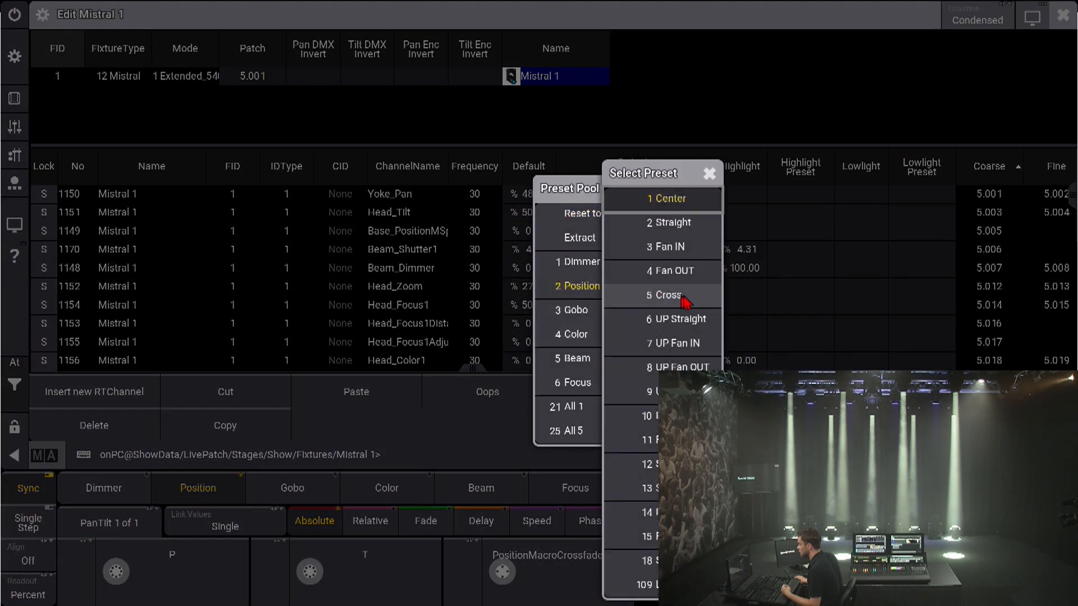
click(645, 560)
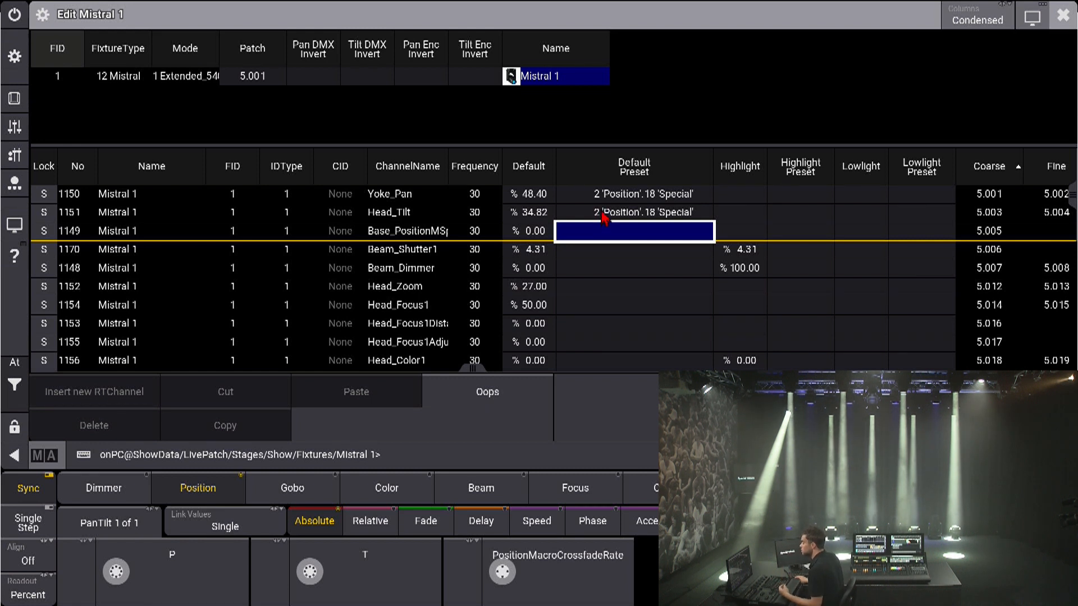
- Extract the default presets of Mistral 1's Yoke_Pan and Head_Tilt channels into plain default values and close the fixture editor
drag(606, 201, 609, 218)
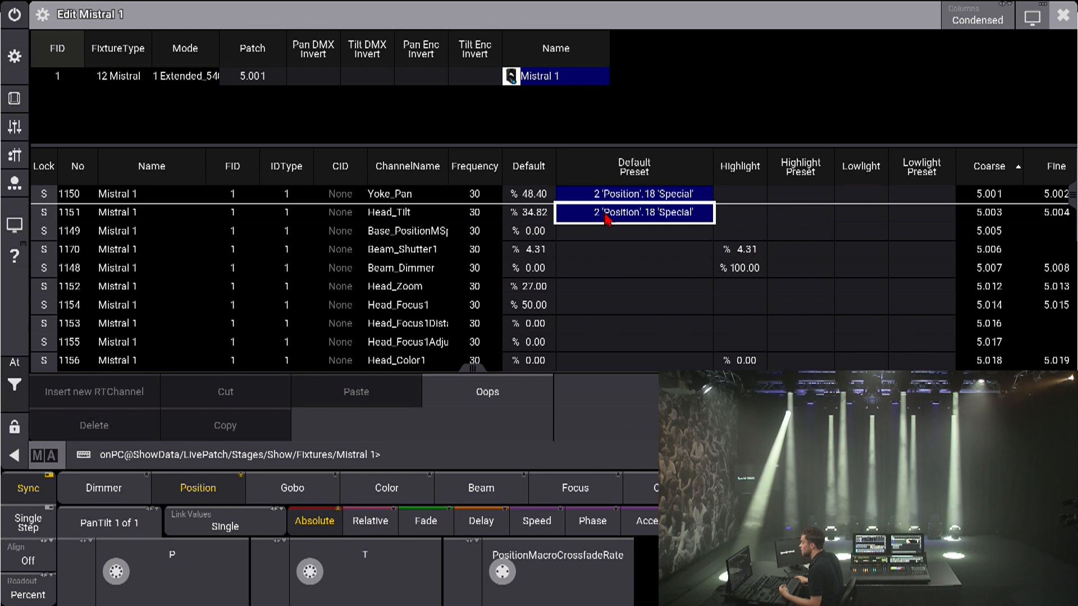
click(665, 220)
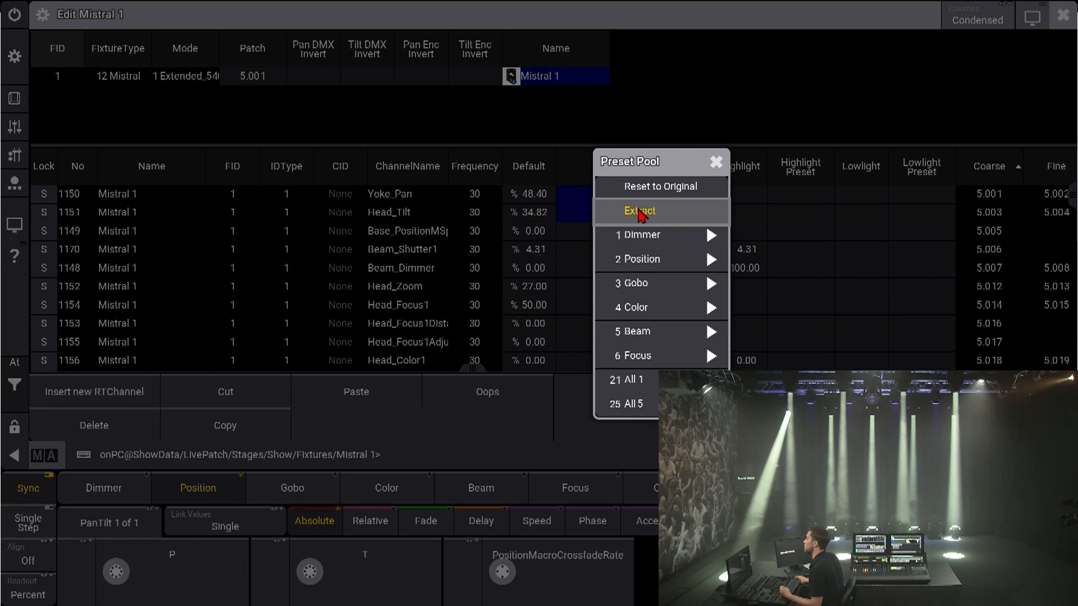
click(639, 215)
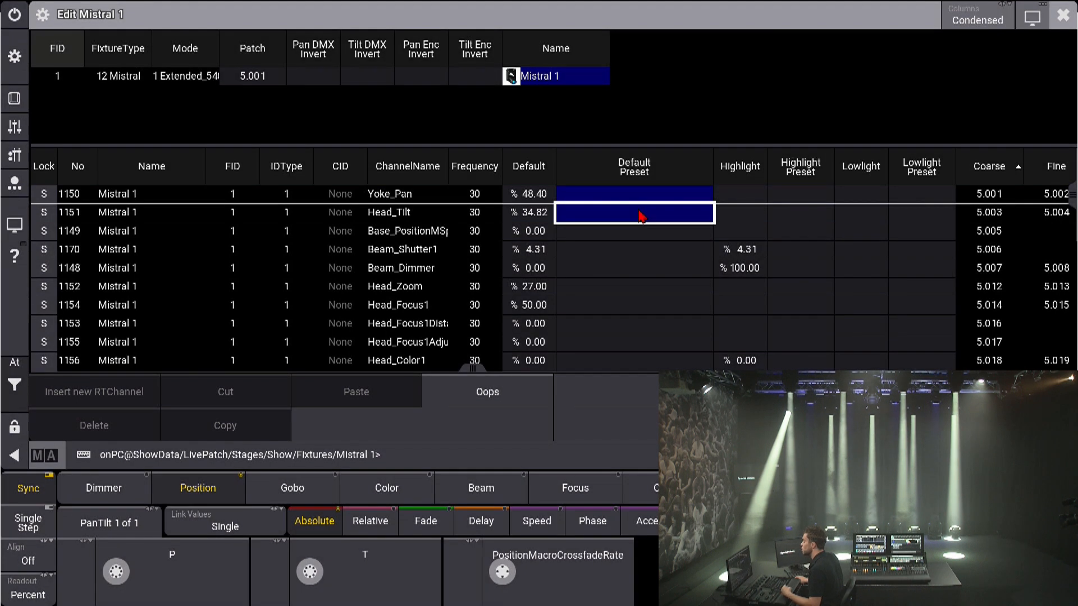
click(527, 201)
click(531, 212)
click(532, 198)
click(532, 218)
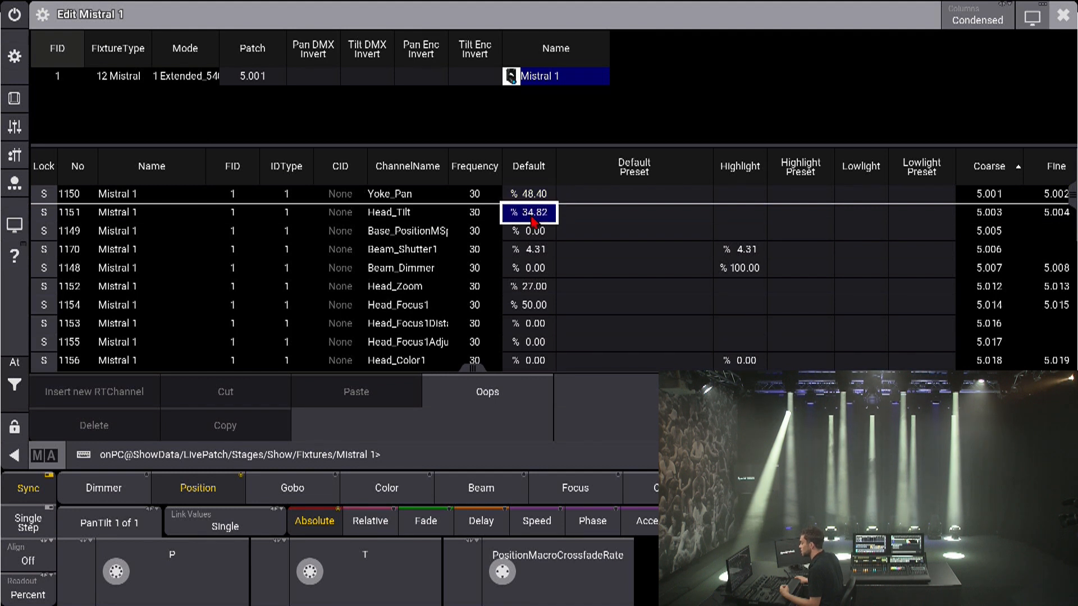
click(1062, 15)
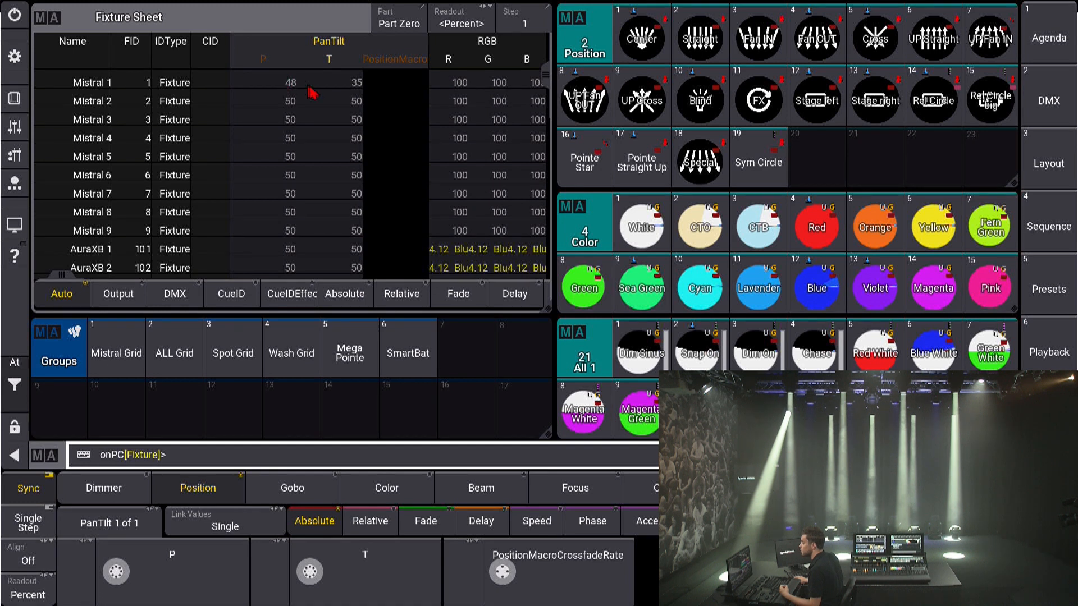